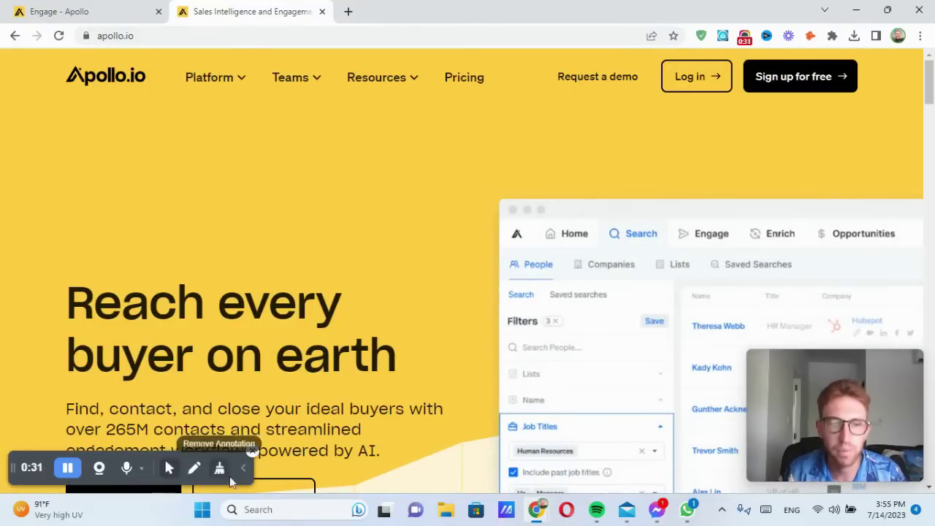
Step: Highlight the homepage headline, then the 265M contacts figure, while presenting the pitch
left_click_drag(66, 304, 398, 345)
left_click(412, 362)
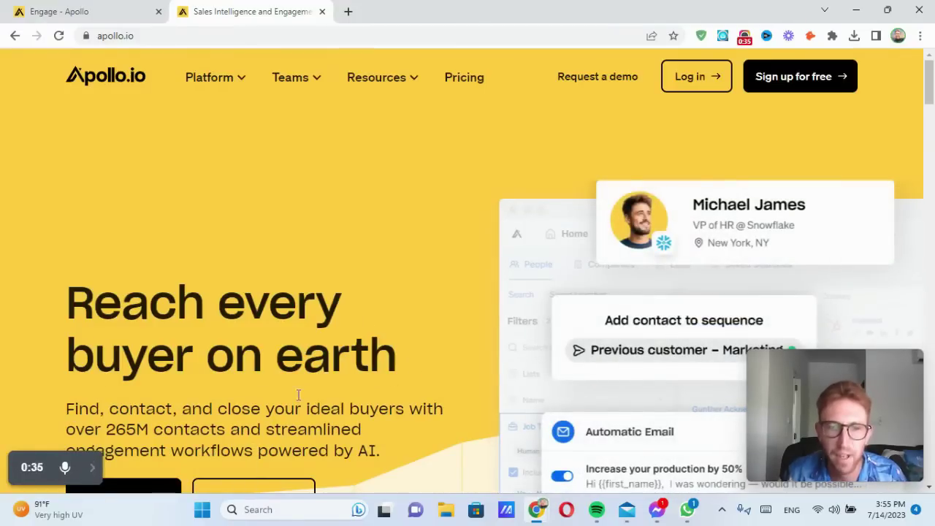
scroll(212, 424, "down", 1)
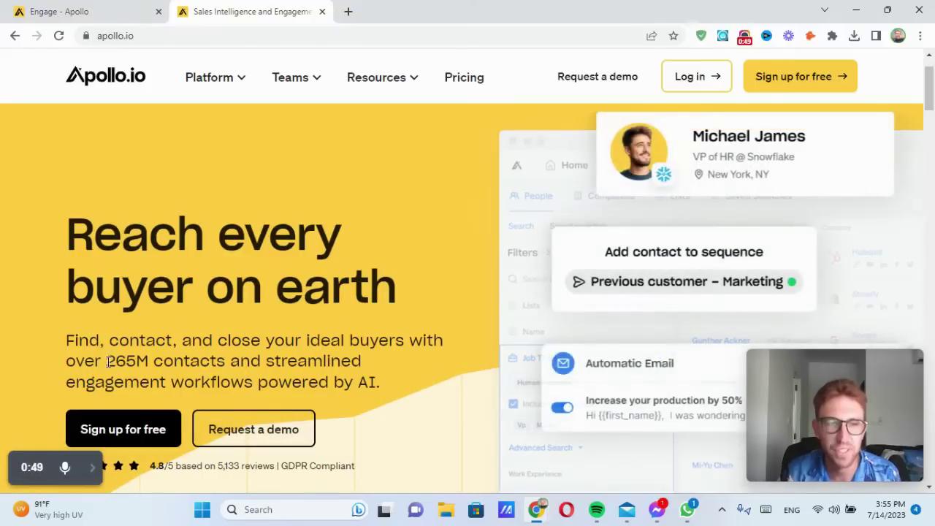
left_click_drag(105, 363, 241, 363)
left_click(241, 365)
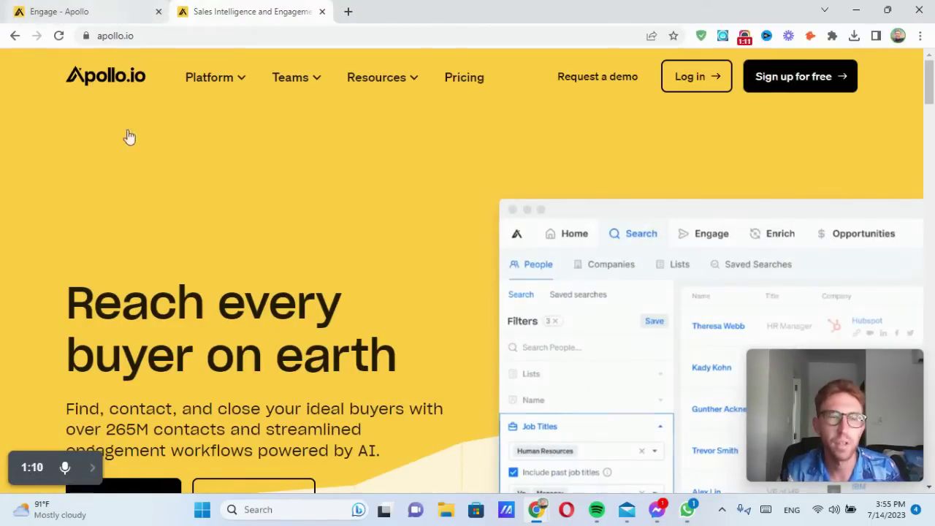
Step: Switch to the Engage tab, zoom in twice, and show all 17,904 emails
left_click(93, 9)
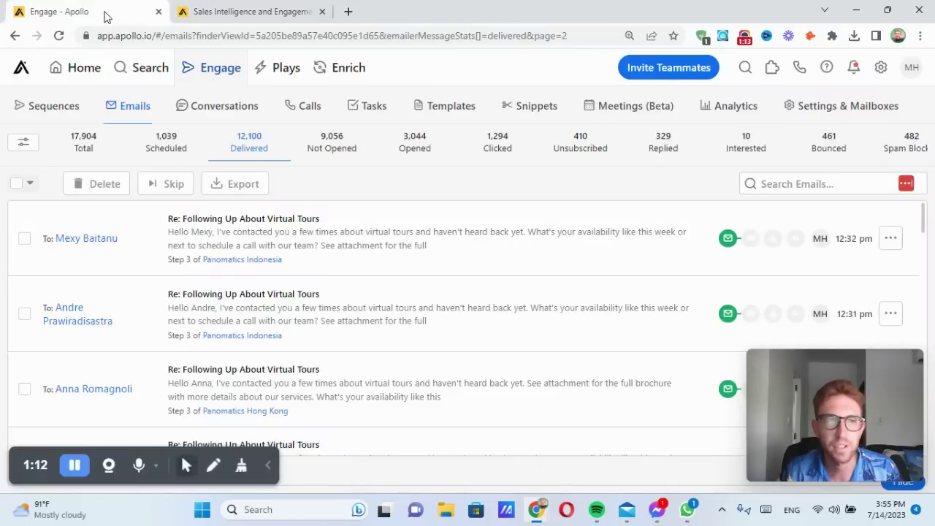
left_click(268, 465)
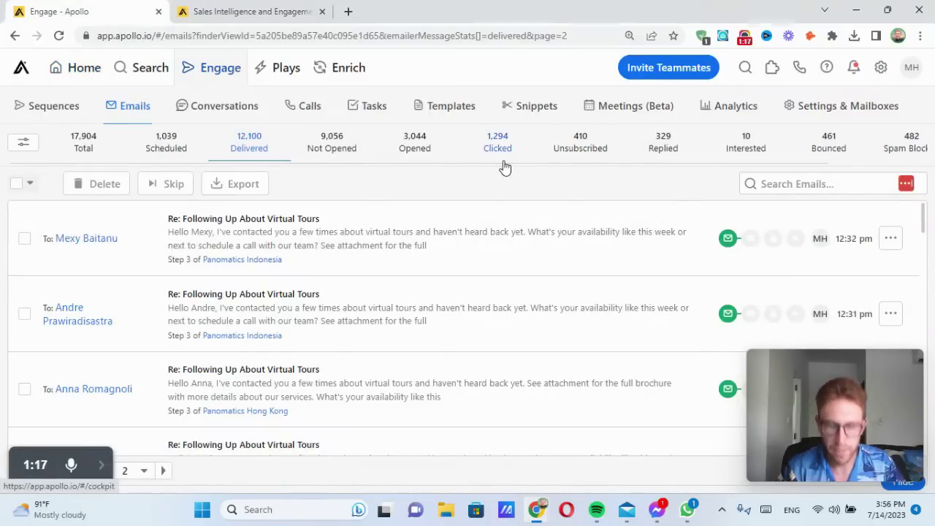
key("ctrl+plus")
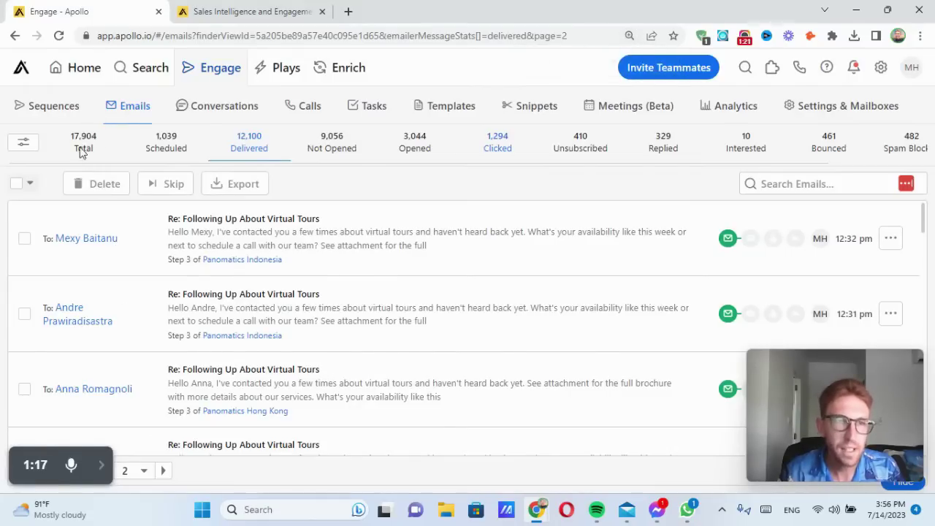
key("ctrl+plus")
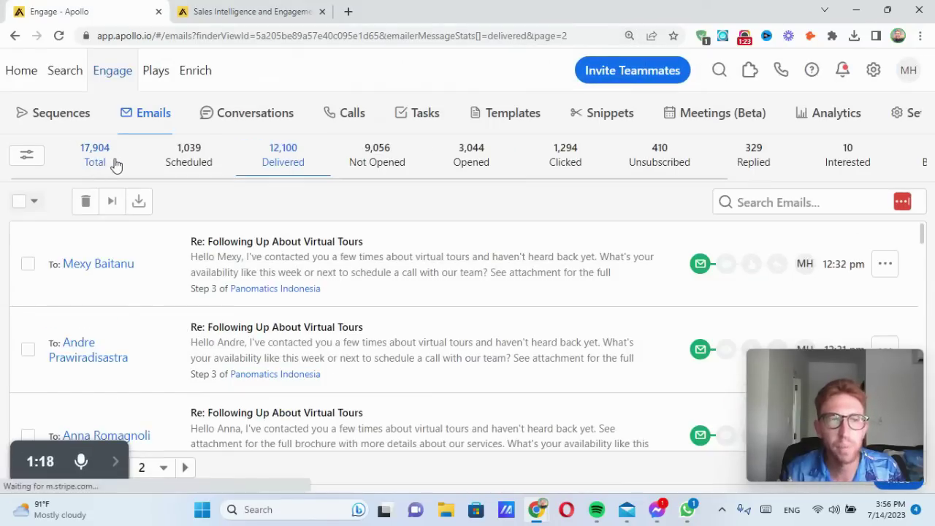
left_click(115, 165)
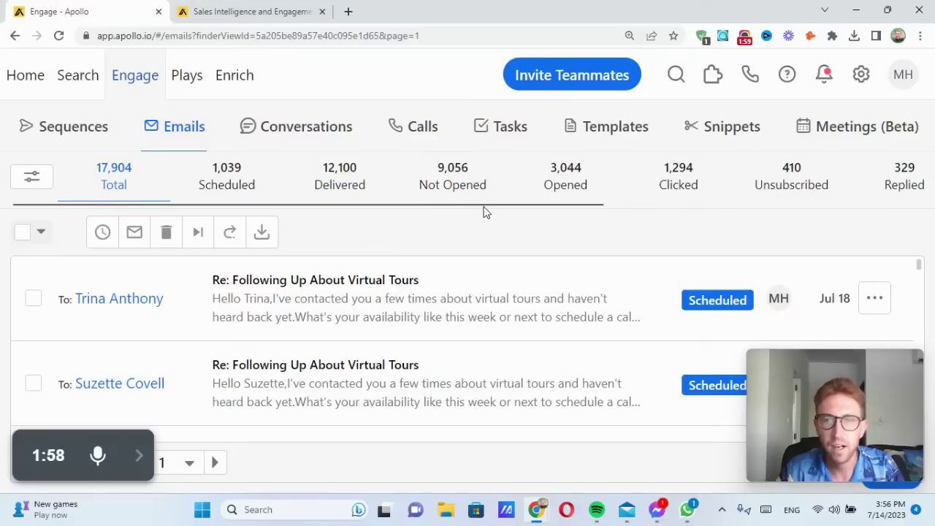
Step: Slide the stats row across and filter to the 329 replied emails
left_click_drag(475, 209, 497, 210)
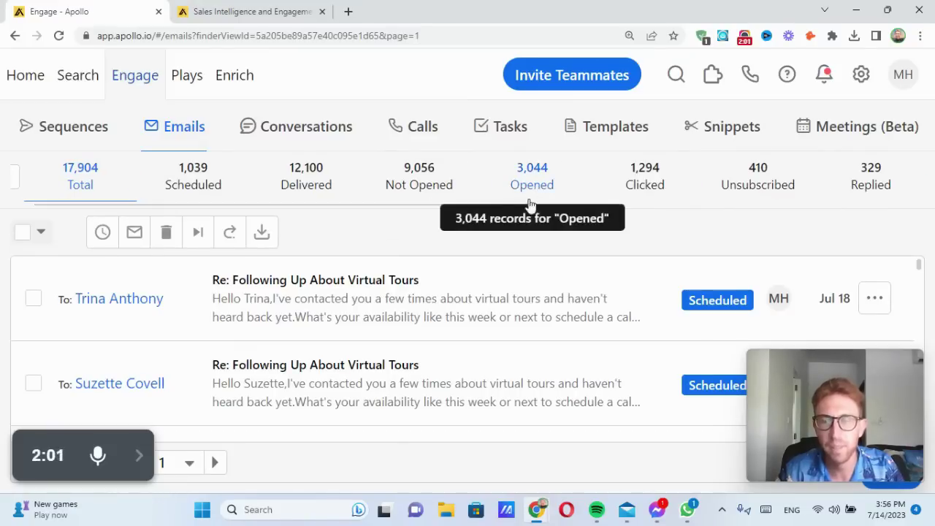
left_click_drag(459, 209, 583, 209)
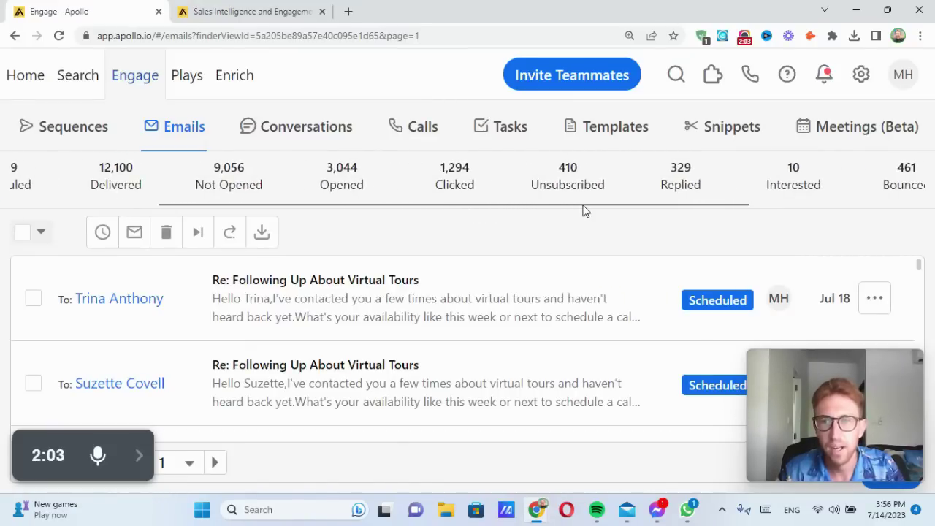
left_click(691, 188)
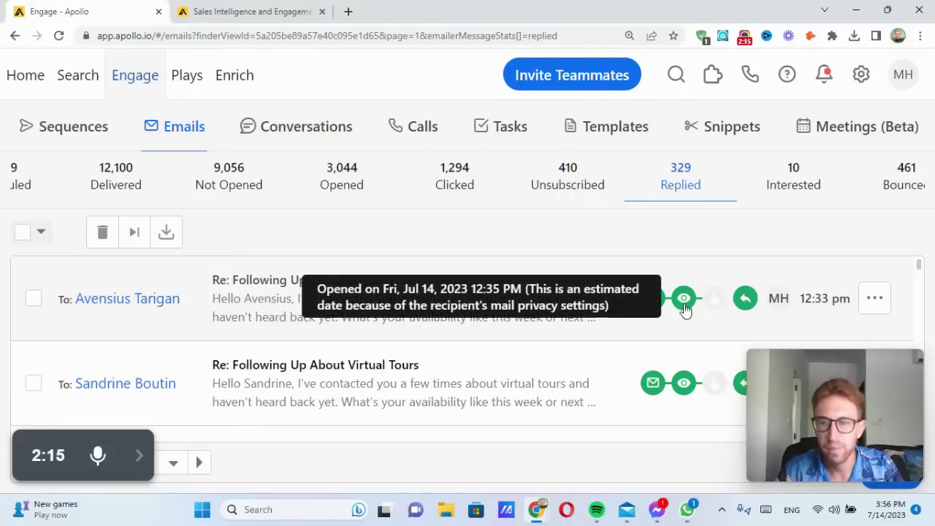
mouse_move(746, 298)
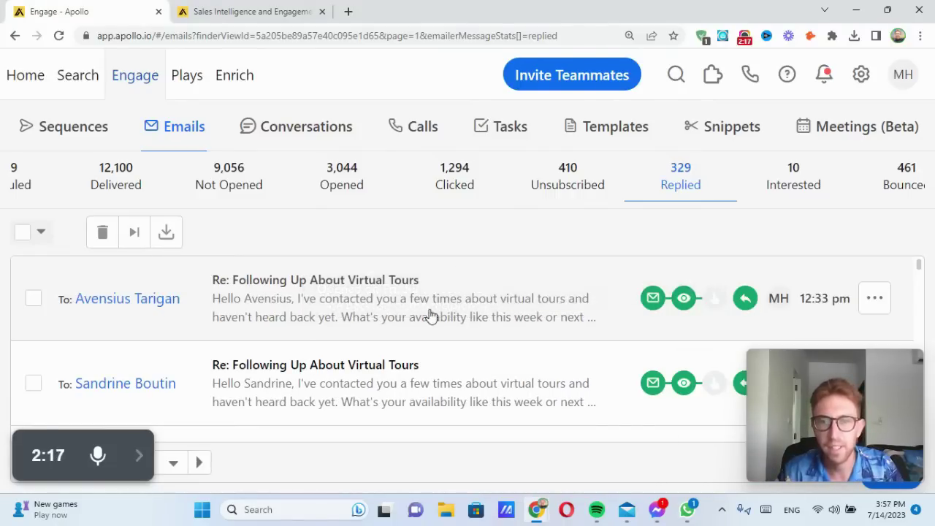
left_click(431, 316)
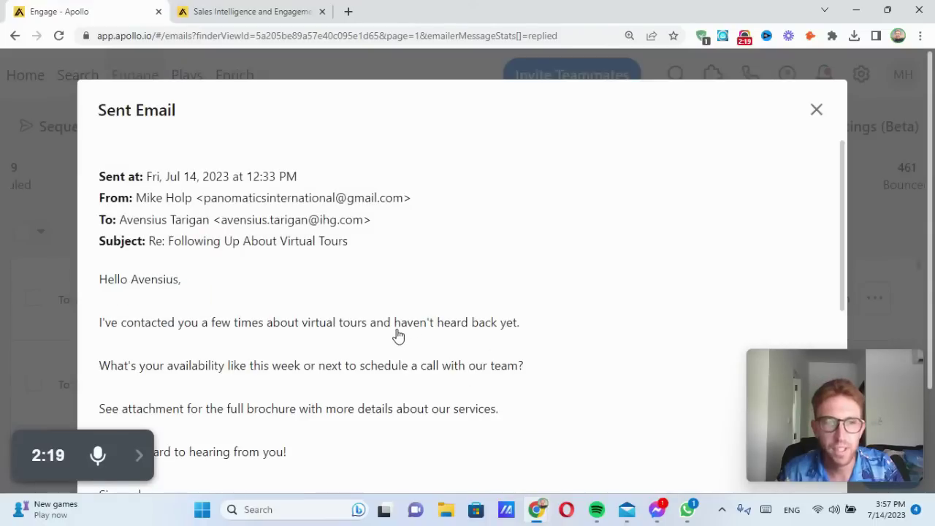
scroll(397, 334, "down", 1)
scroll(314, 204, "down", 1)
scroll(309, 223, "down", 4)
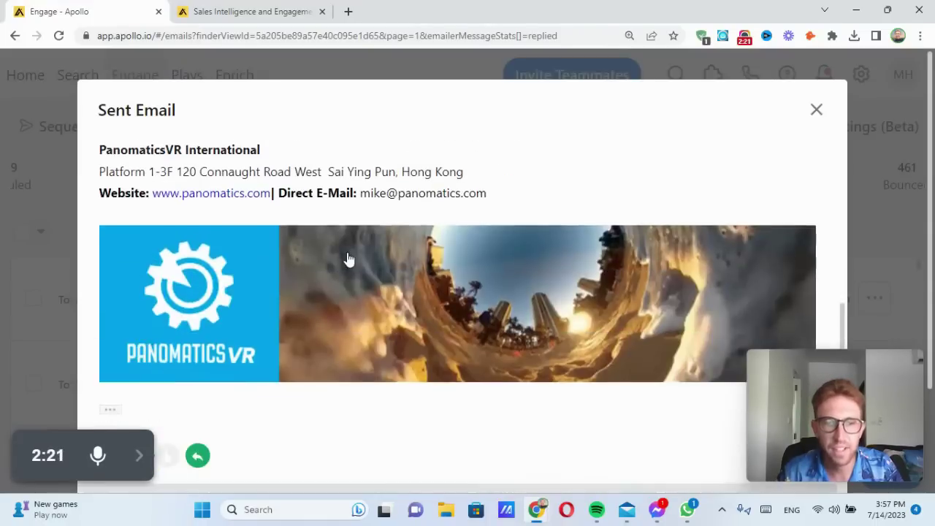
scroll(349, 259, "down", 3)
left_click(457, 342)
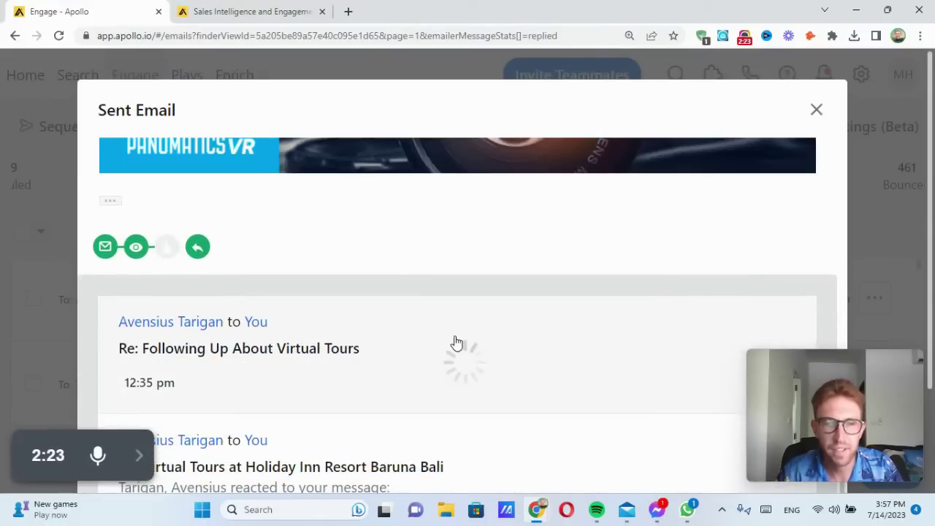
scroll(350, 344, "down", 1)
scroll(344, 345, "down", 1)
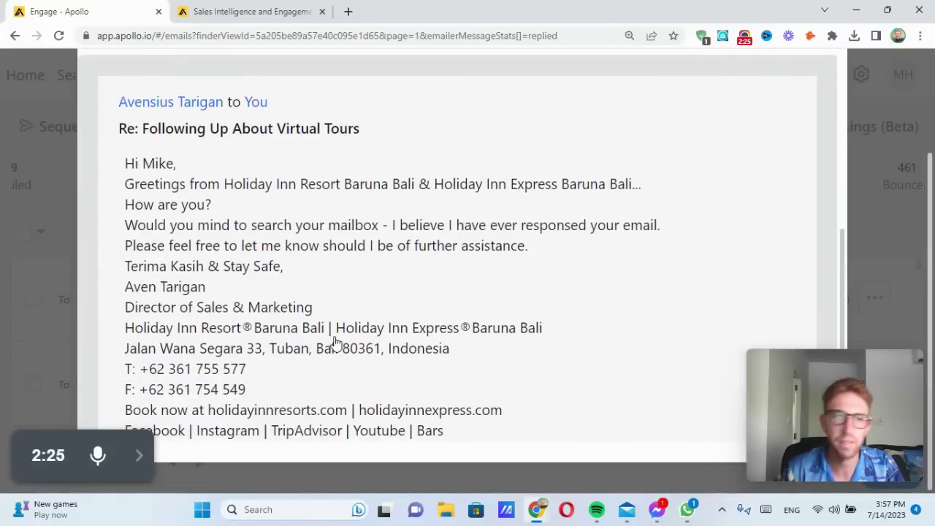
scroll(332, 345, "up", 3)
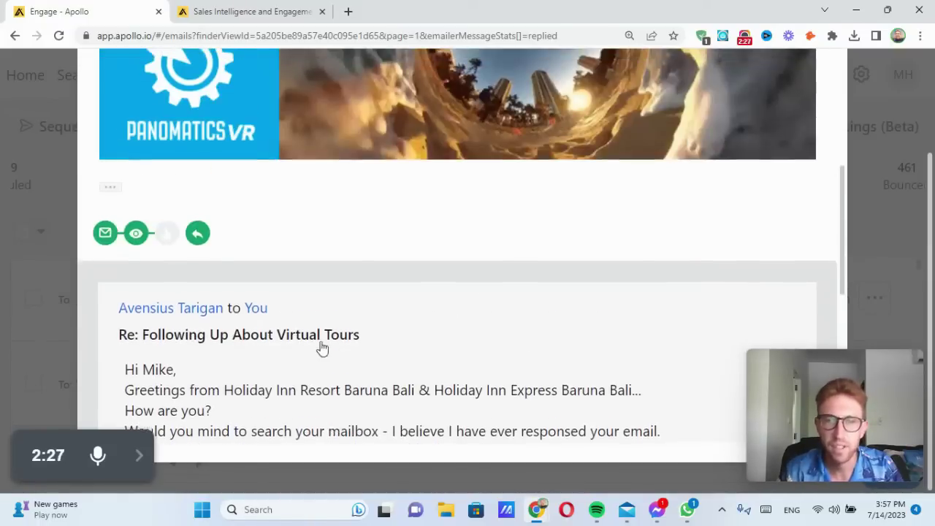
scroll(647, 267, "up", 1)
scroll(727, 170, "up", 5)
scroll(726, 170, "up", 2)
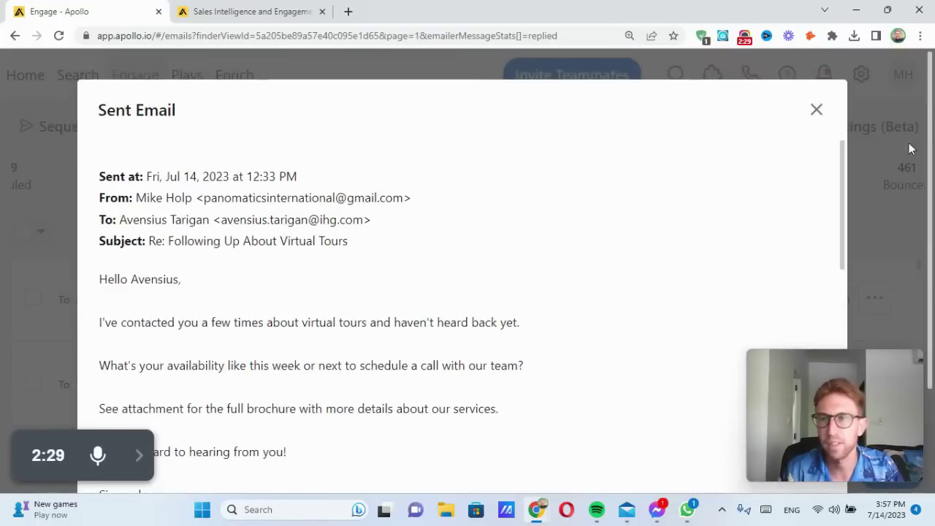
Step: Close the reply thread, pass through Sequences, and start an unfiltered People search
left_click(818, 116)
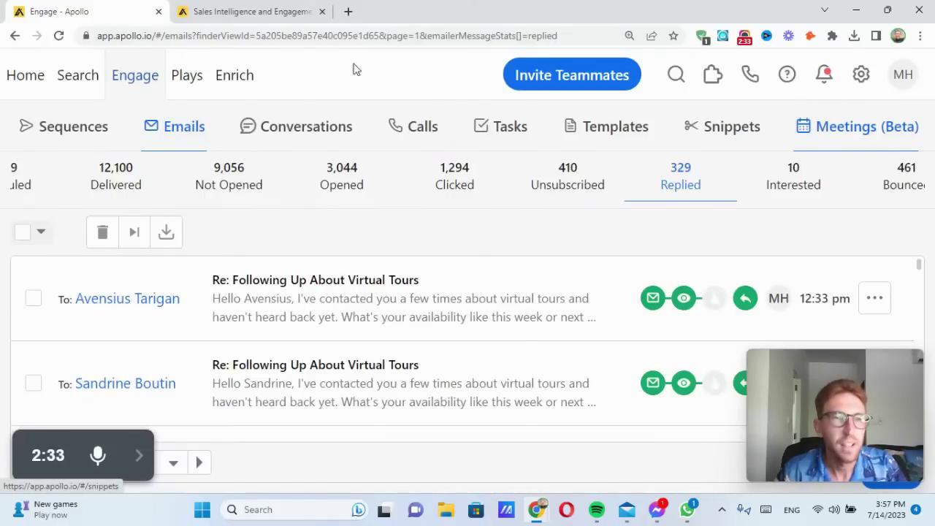
left_click(102, 146)
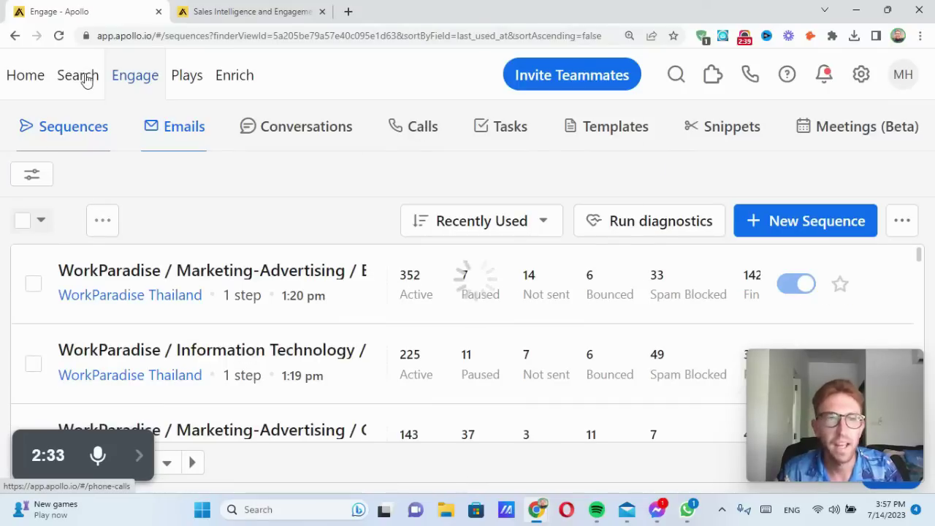
mouse_move(78, 75)
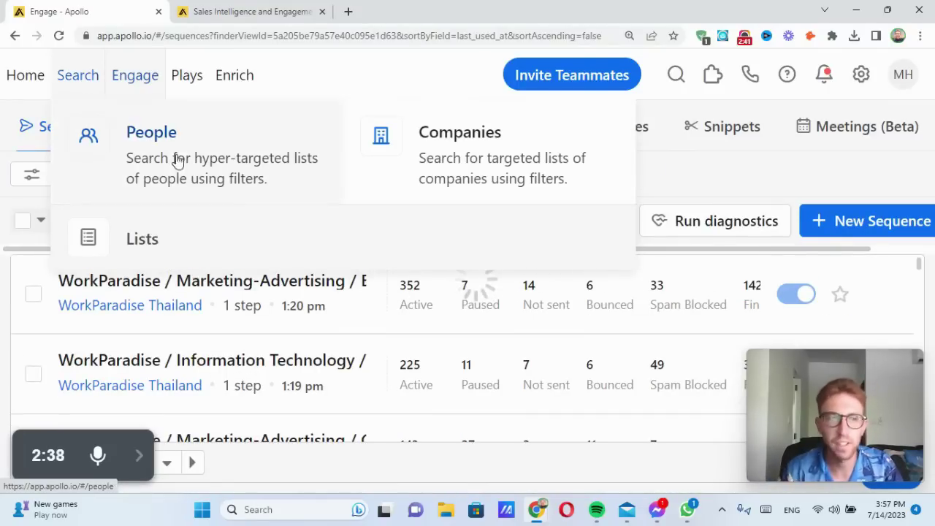
left_click(213, 162)
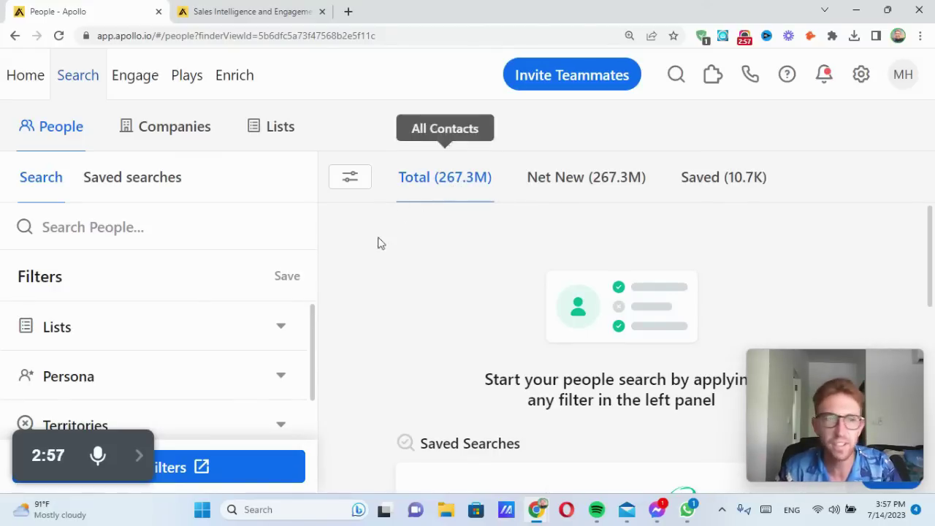
Step: Expand the Location filter to reveal Select region and Enter locations
scroll(162, 364, "down", 5)
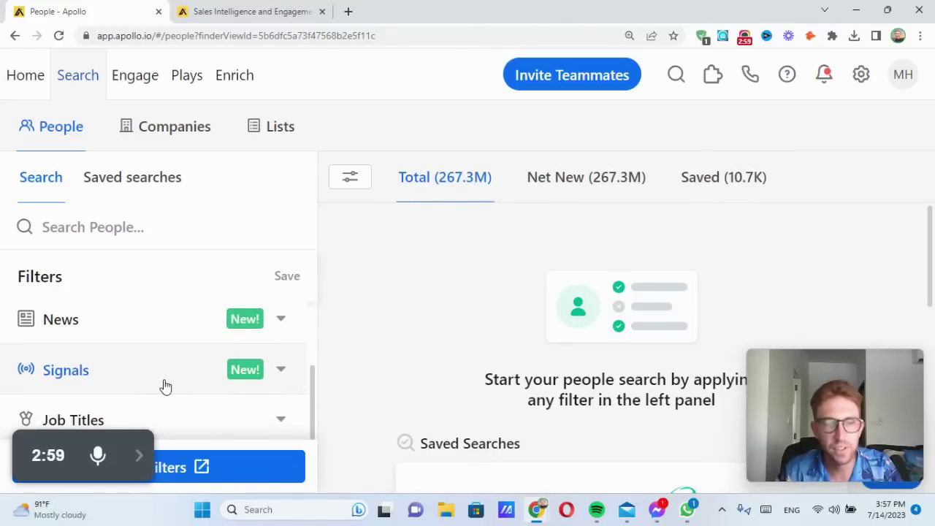
scroll(168, 372, "down", 2)
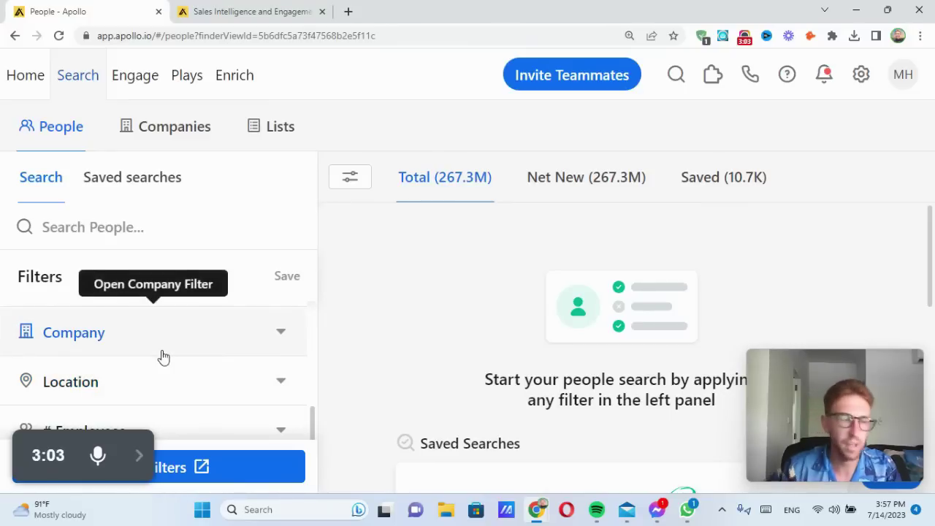
left_click(152, 394)
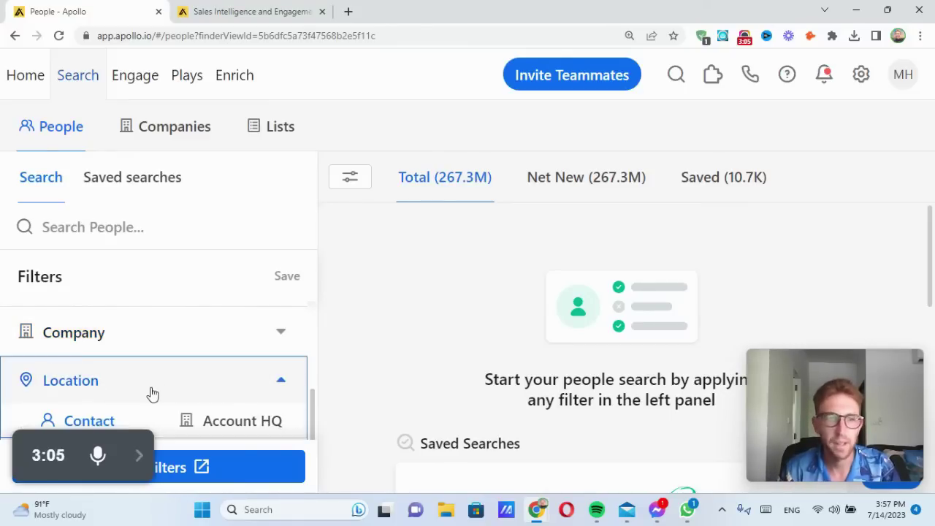
scroll(265, 381, "down", 2)
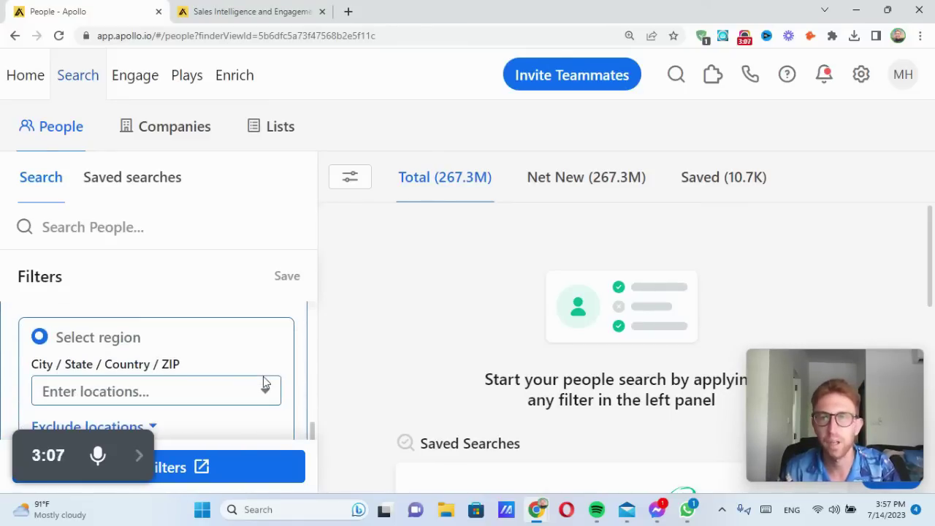